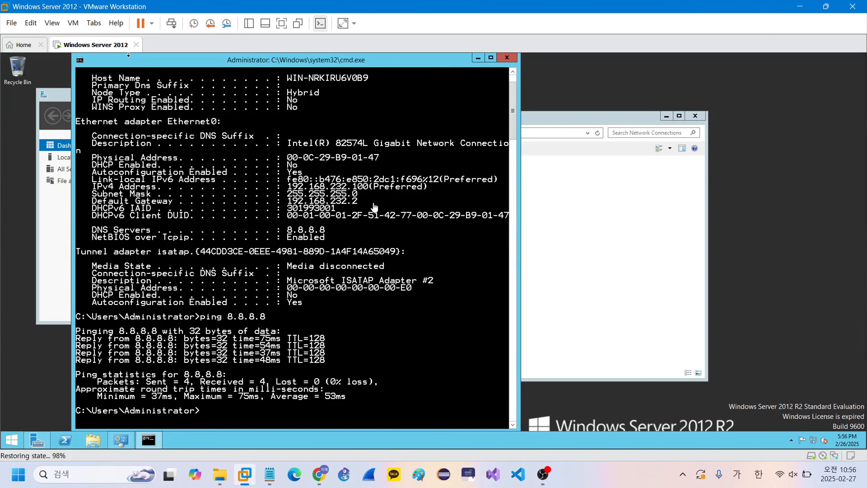
- Close the guest's command prompt, Network Connections and Server Manager windows
click(507, 58)
click(697, 116)
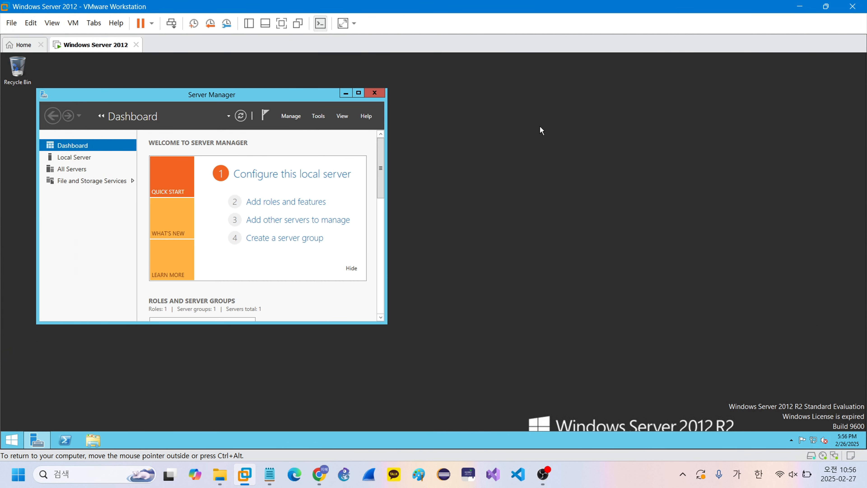
click(369, 95)
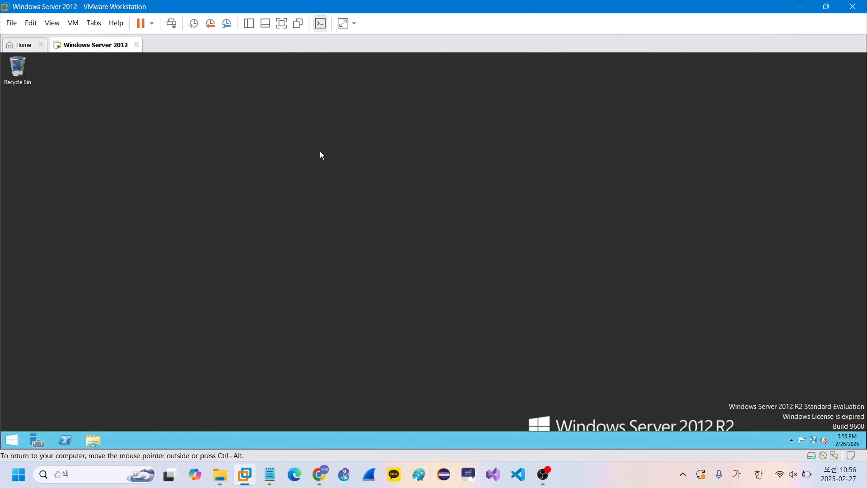
- Set the computer description to ActiveDirectoryDomainServer in System Properties (sysdm.cpl) and open the rename dialog
key(super+r)
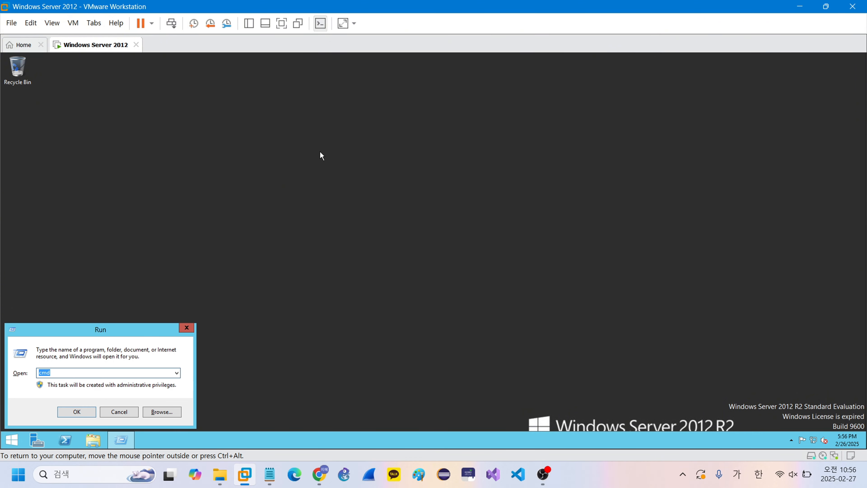
text(sysdm.cpl)
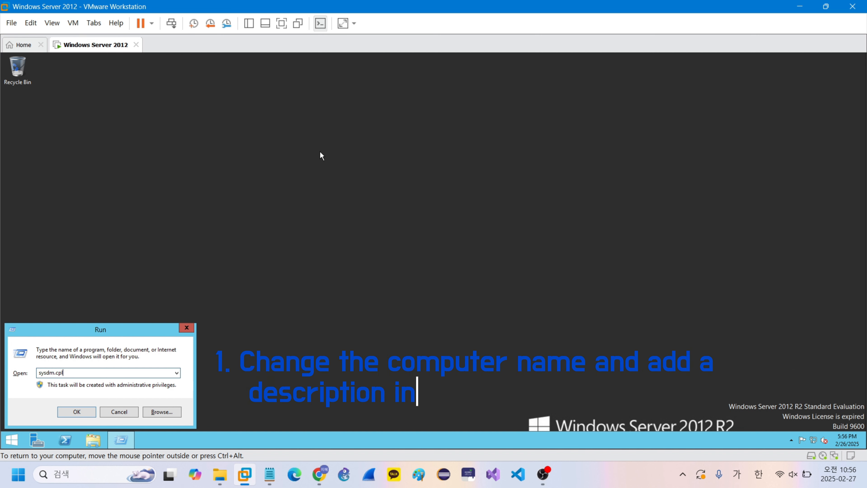
key(Return)
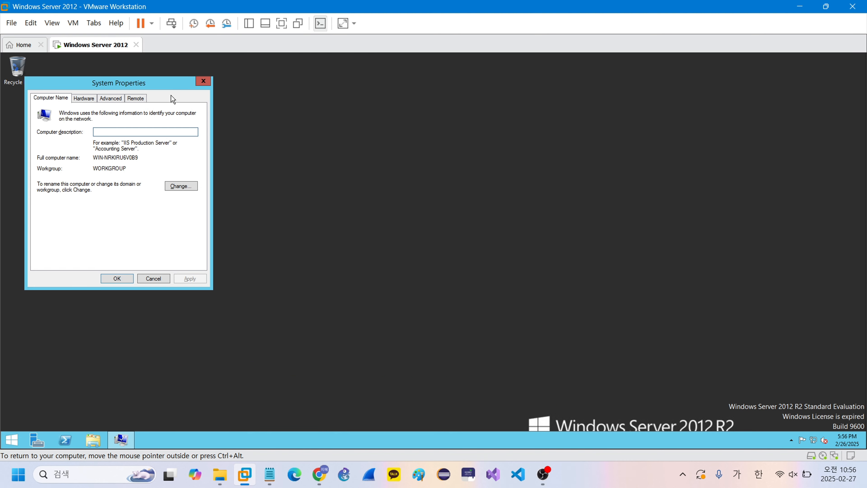
drag(111, 82, 284, 96)
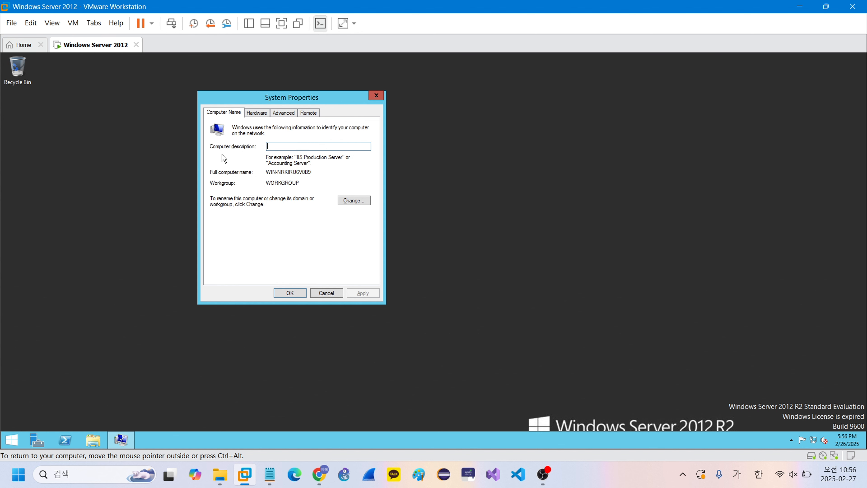
text(ActiveDirectoryDomainServer)
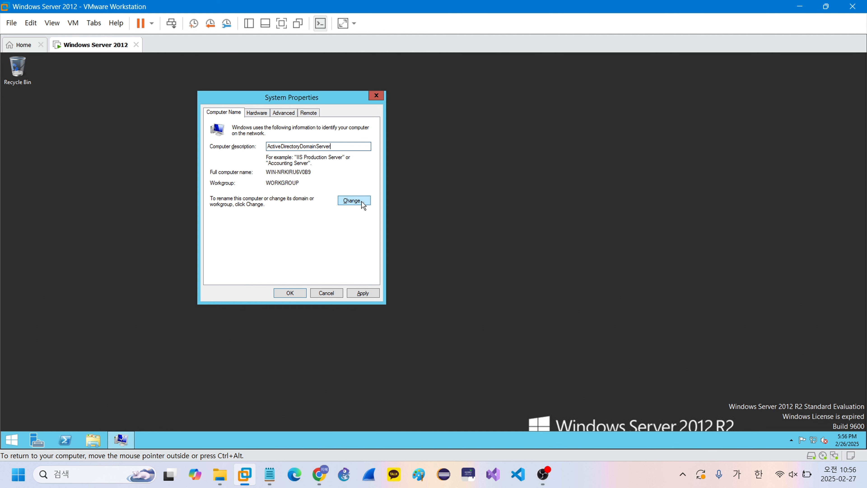
click(353, 201)
drag(238, 111, 442, 132)
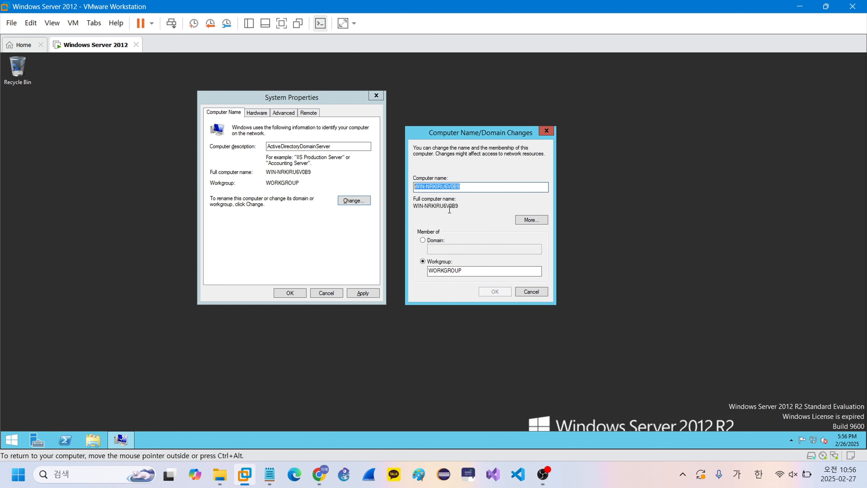
- Rename the computer to ADDS, apply the changes, and restart the server now
text(ADDS)
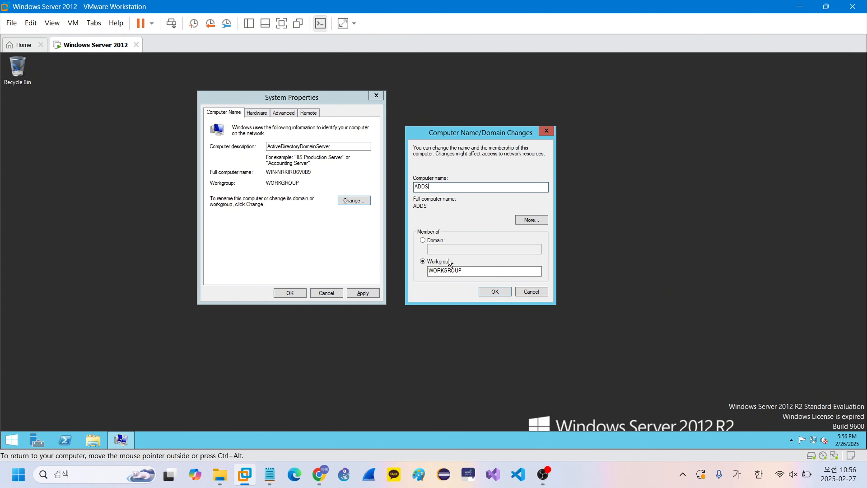
click(492, 292)
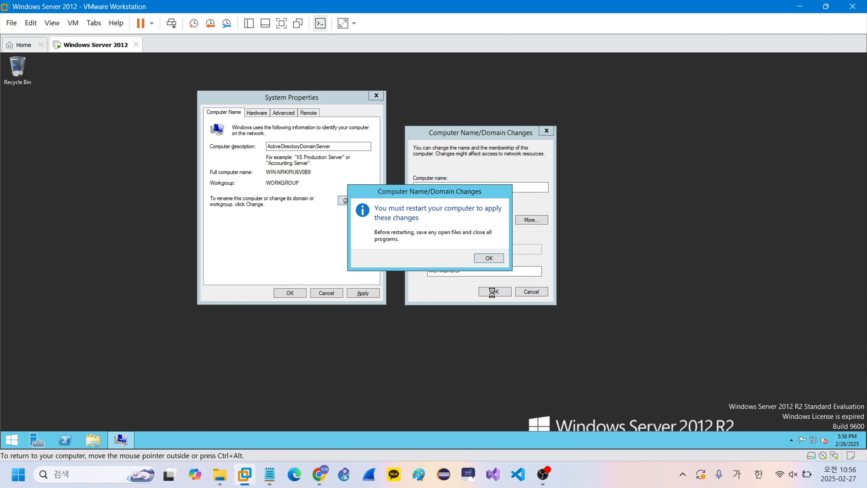
click(489, 259)
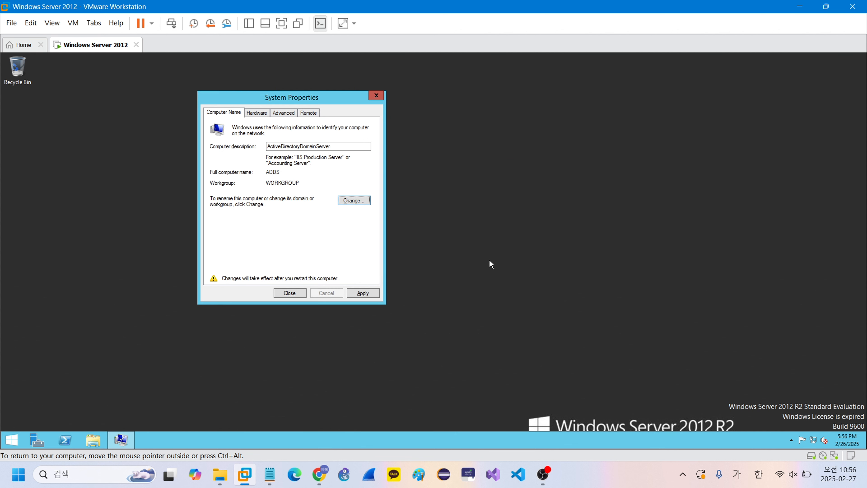
click(365, 293)
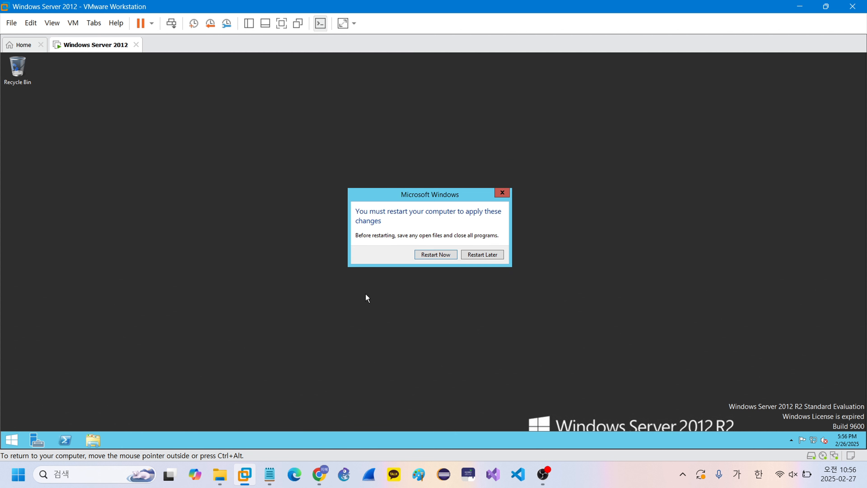
click(434, 254)
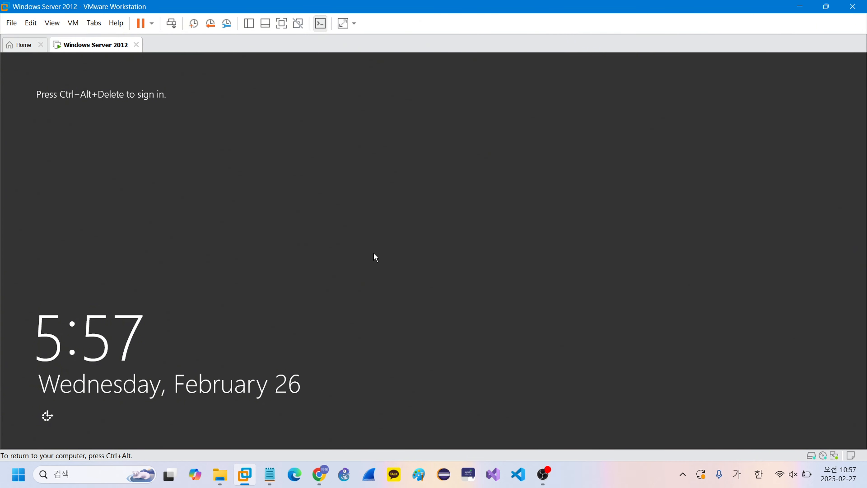
- Sign in to the restarted server as Administrator with the account password
key(ctrl+alt+Insert)
text(P)
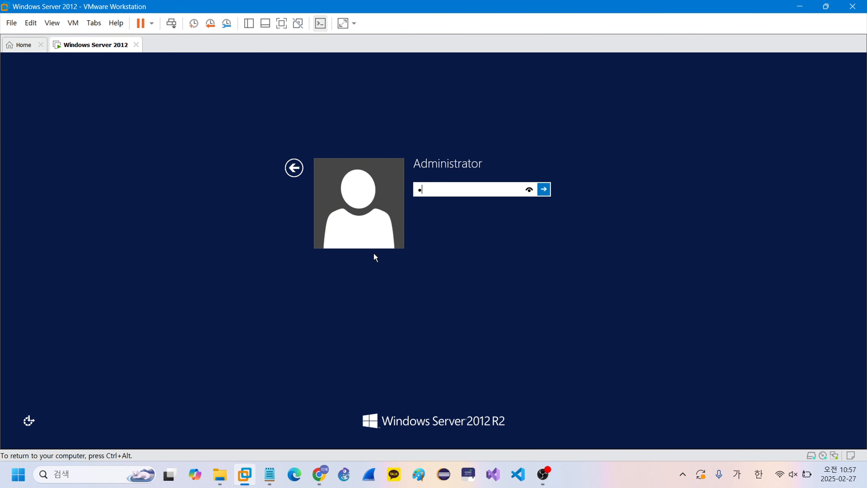
text(@ssw0rd)
key(Return)
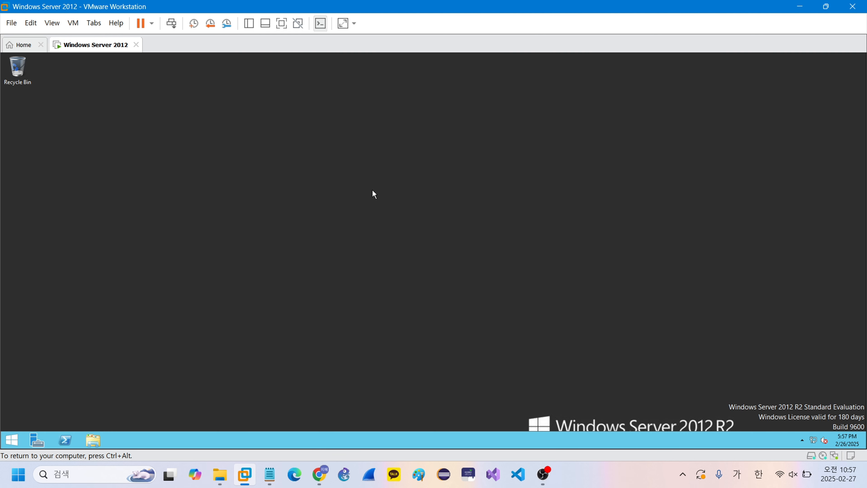
key(super+r)
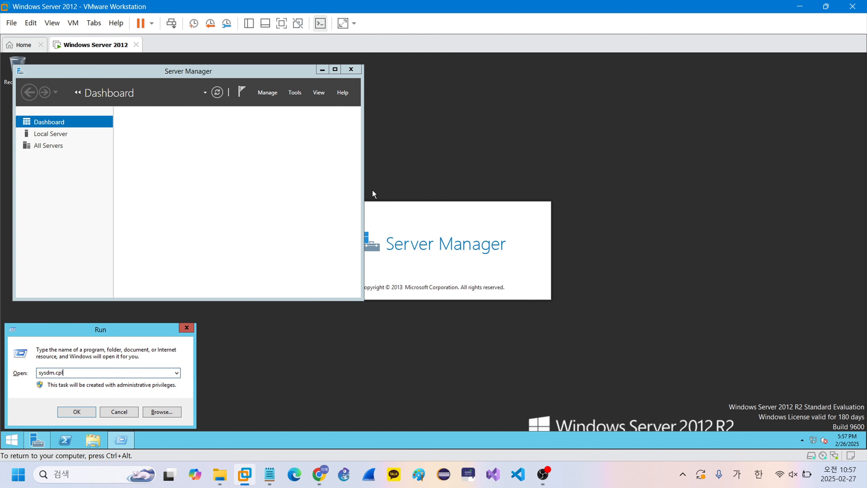
click(76, 411)
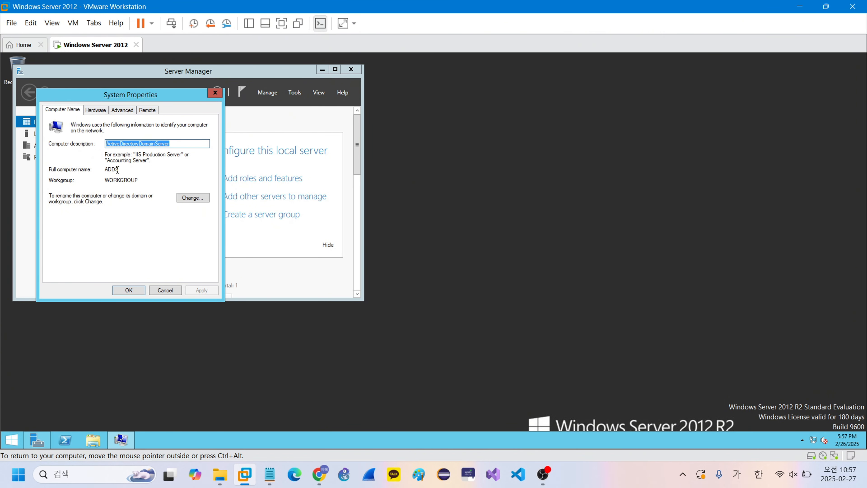
drag(116, 170, 99, 170)
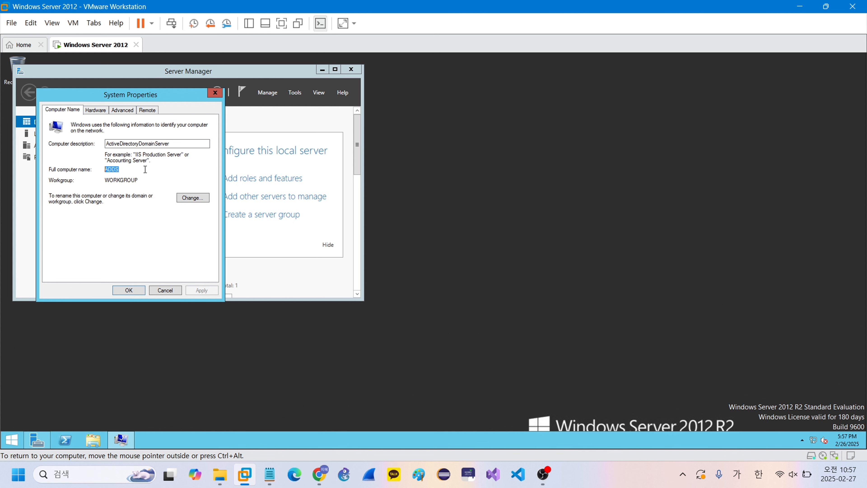
click(163, 292)
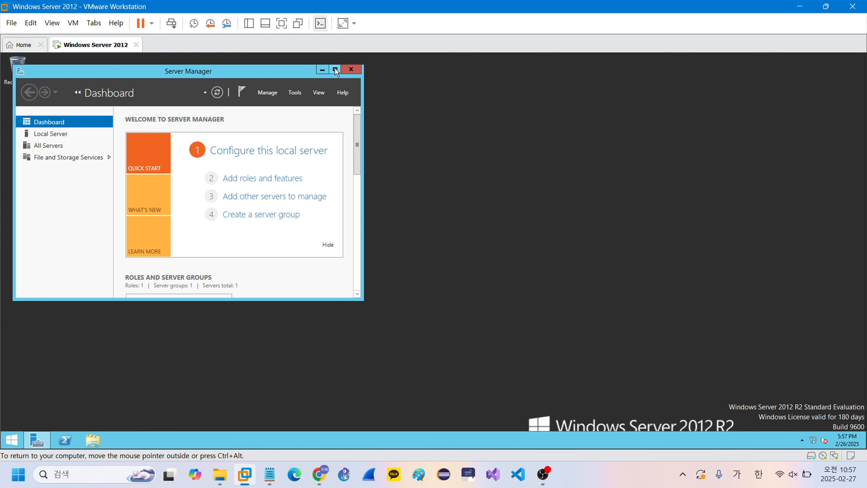
click(351, 69)
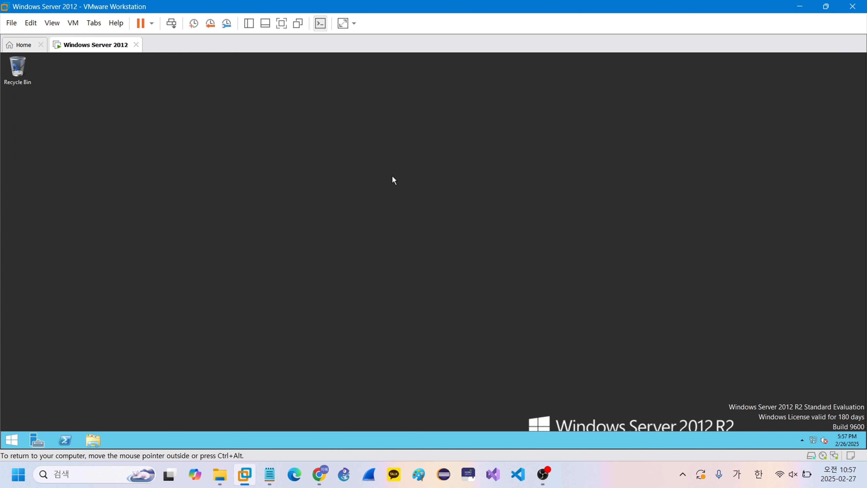
key(super+r)
text(ncpa)
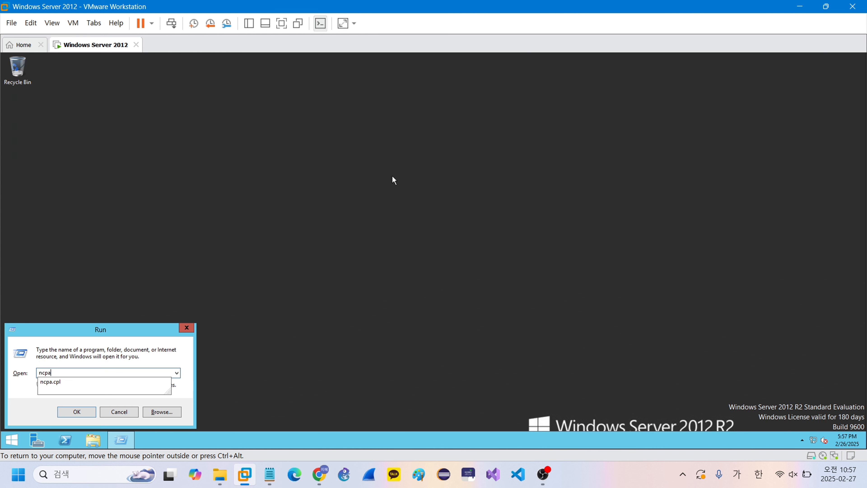
text(.cpl)
- Change Ethernet0's IPv4 preferred DNS from 8.8.8.8 to 127.0.0.1, keeping static IP 192.168.232.100
key(Return)
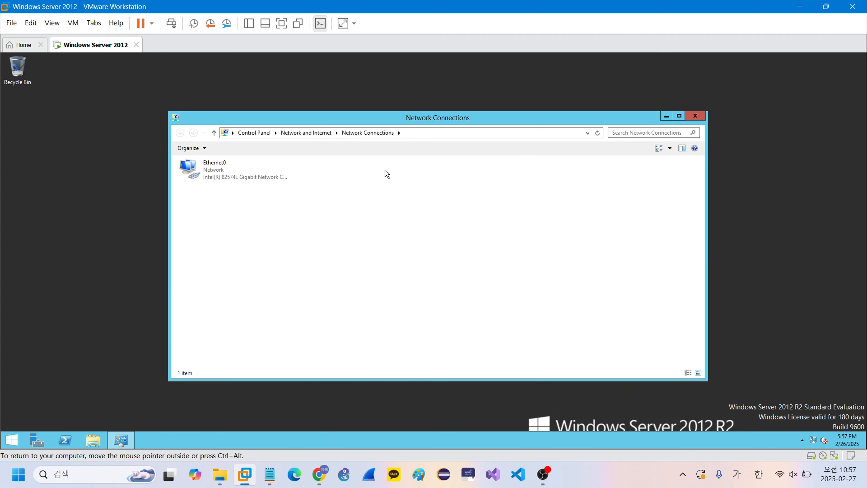
click(266, 173)
right_click(265, 172)
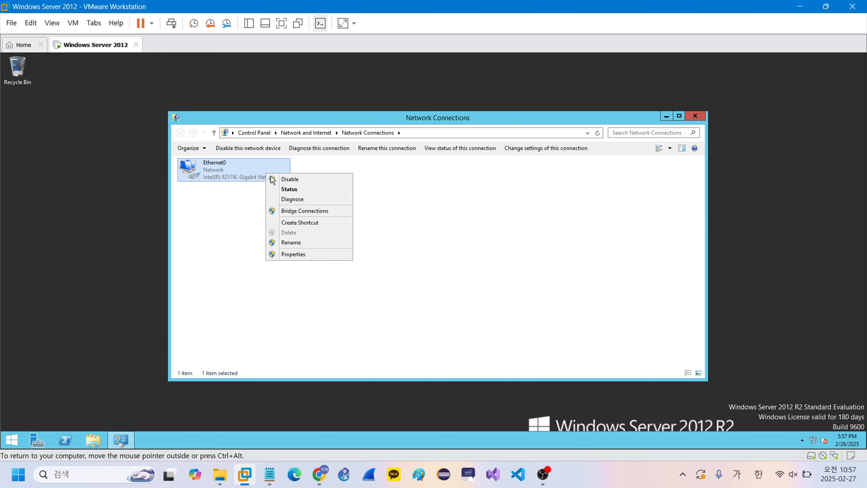
click(321, 256)
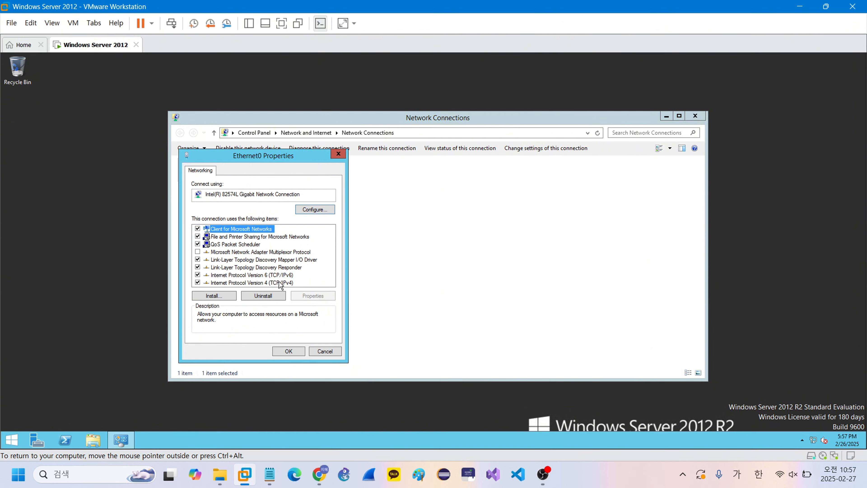
click(282, 283)
double_click(284, 283)
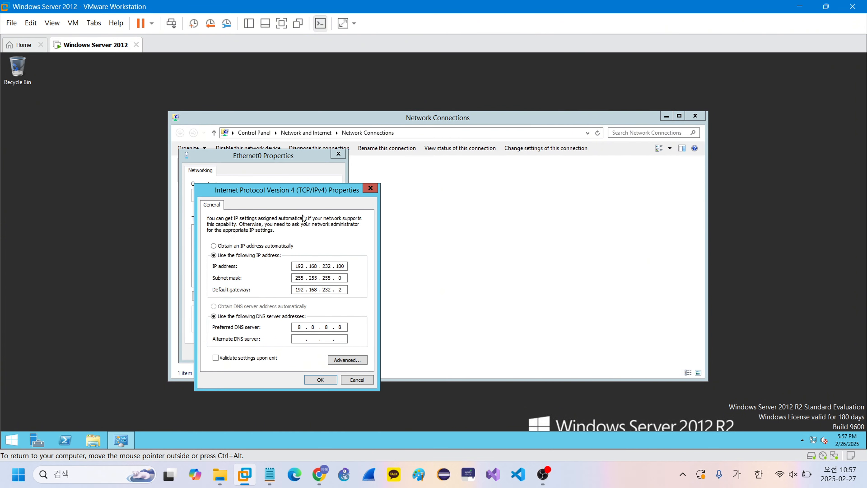
drag(286, 196, 462, 188)
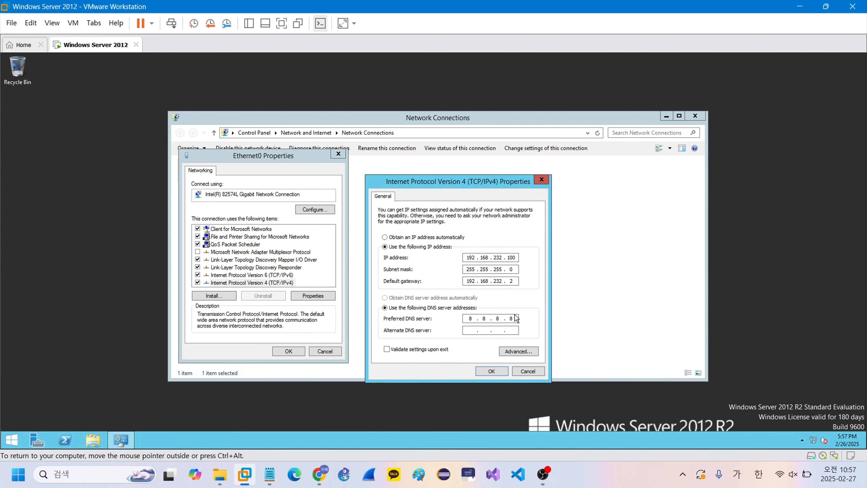
text(127.0.0.1)
- Apply the new DNS setting and close the Ethernet0 properties
click(491, 371)
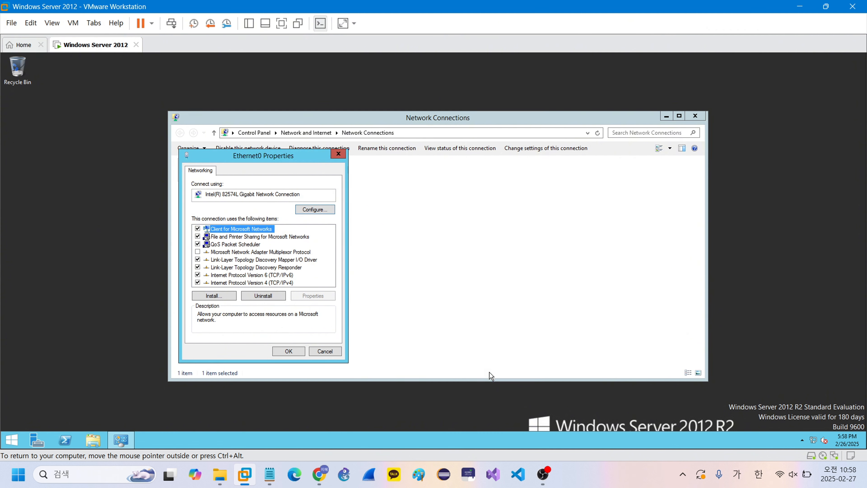
click(298, 352)
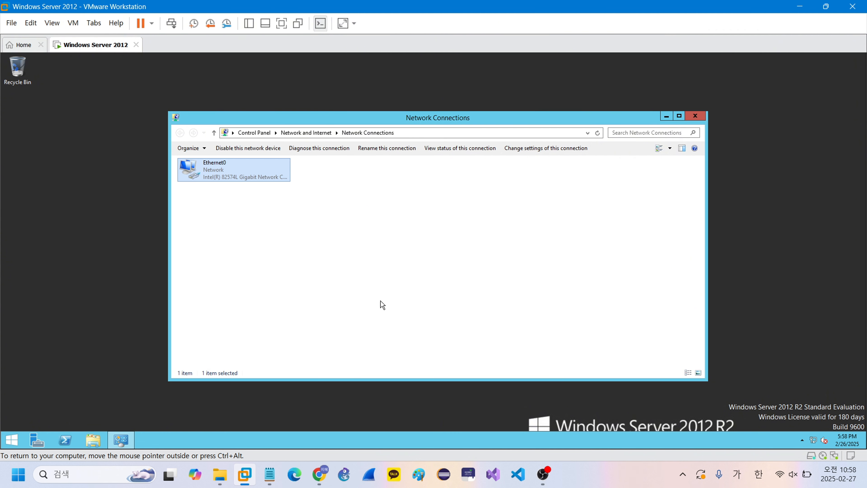
click(459, 266)
- Confirm DNS server 127.0.0.1 with ipconfig /all, then close the command prompt and Network Connections
key(super+r)
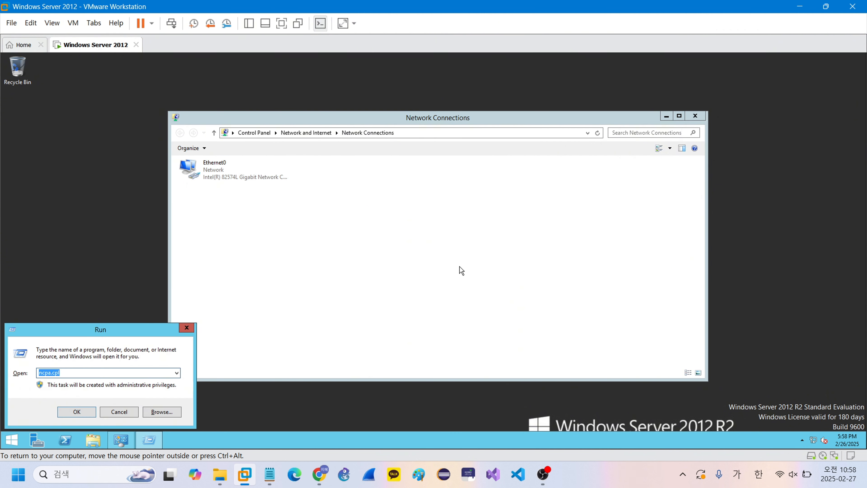
text(cmd)
key(Return)
text(ipconfig)
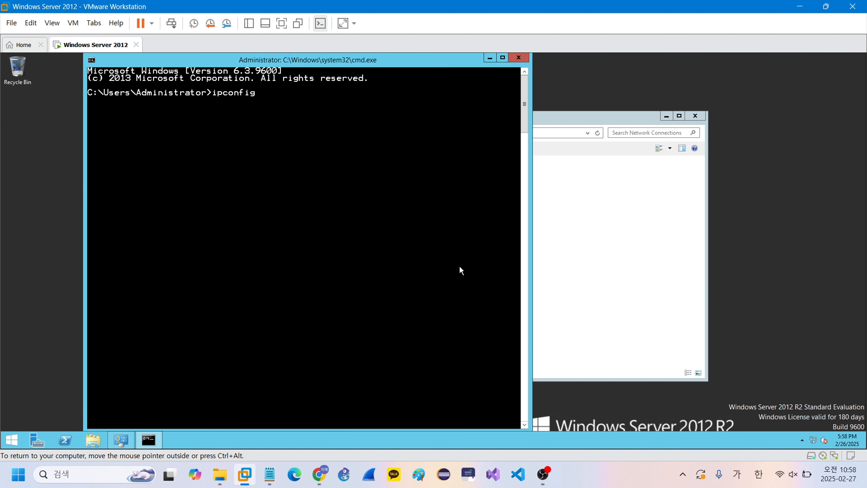
text( /all)
key(Return)
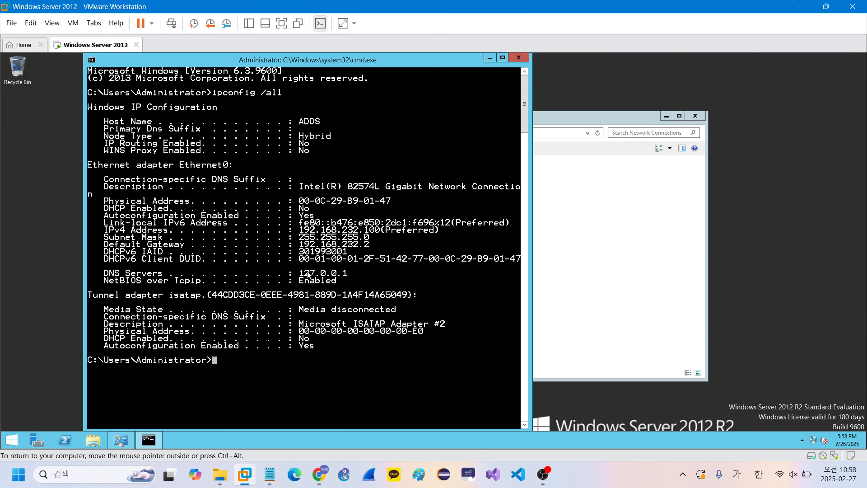
click(519, 57)
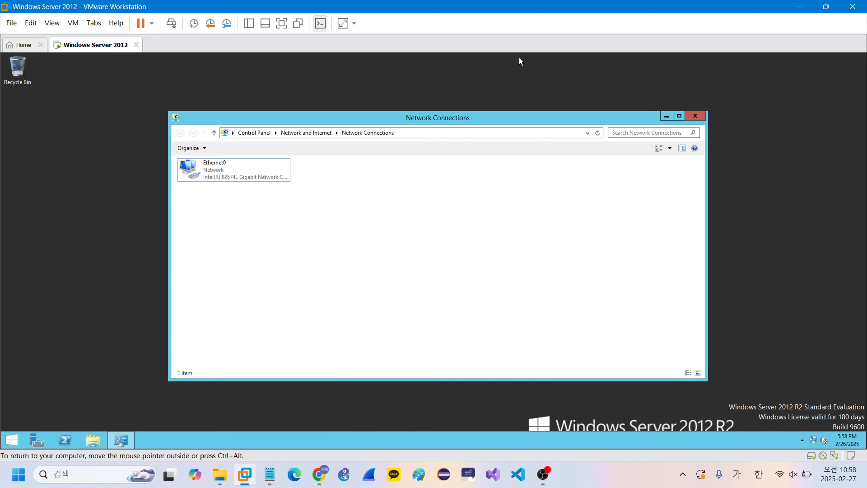
click(695, 117)
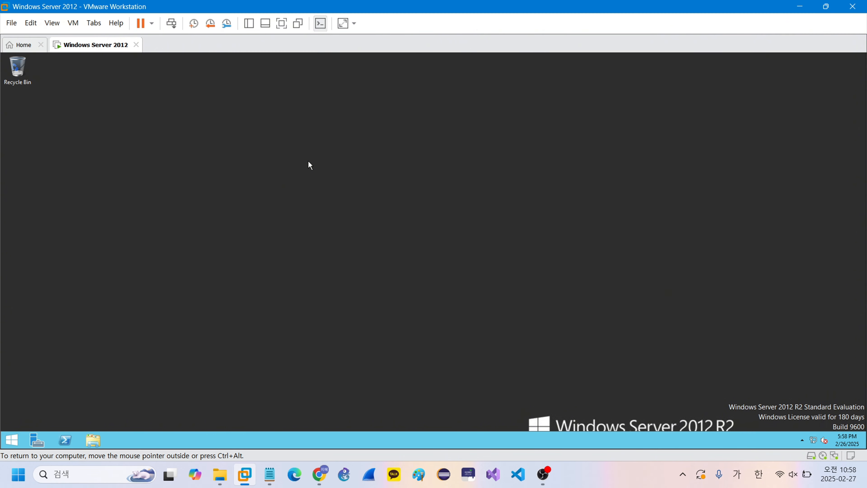
- Launch Server Manager maximized and start the Add Roles and Features Wizard from the Dashboard
key(super+r)
text(se)
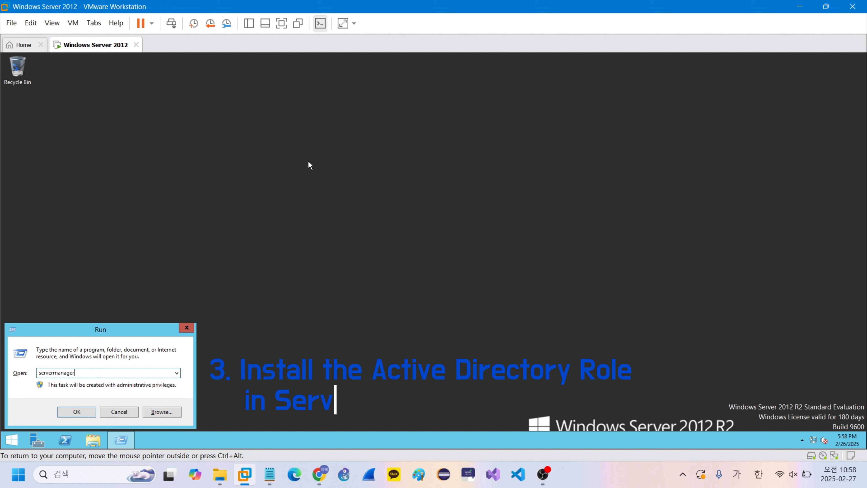
key(Return)
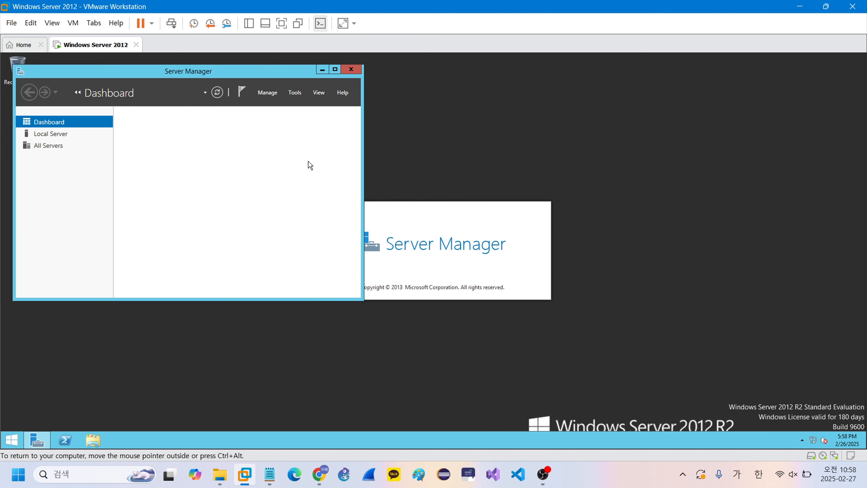
click(335, 70)
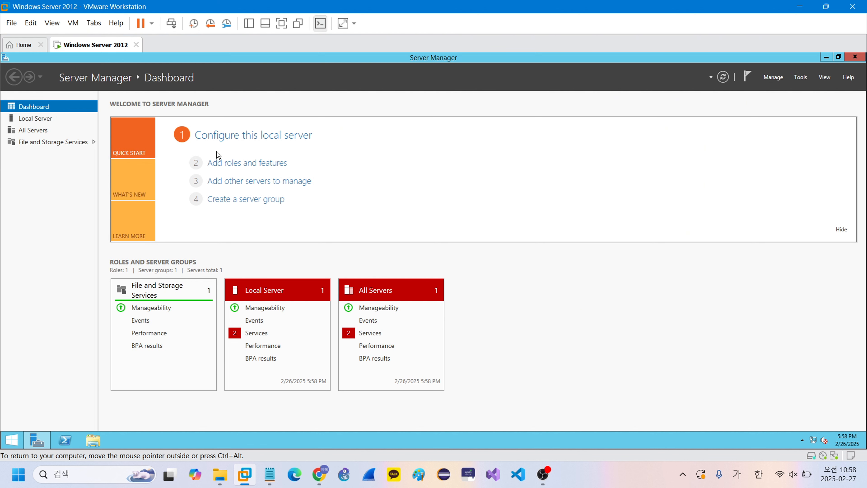
click(221, 164)
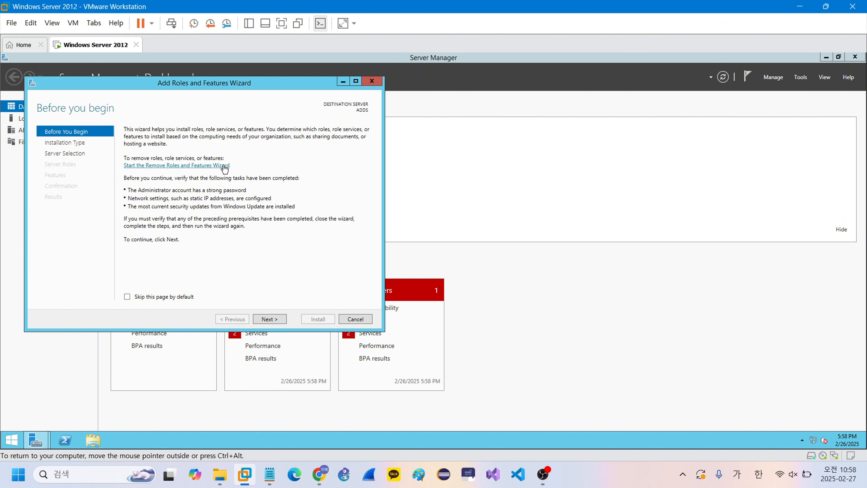
- Set the wizard to skip the Before You Begin page by default and continue
drag(205, 83, 287, 100)
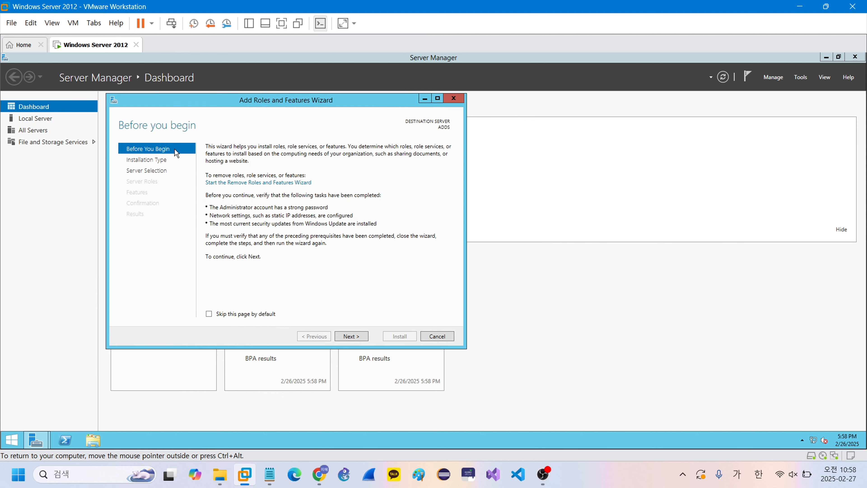
click(209, 314)
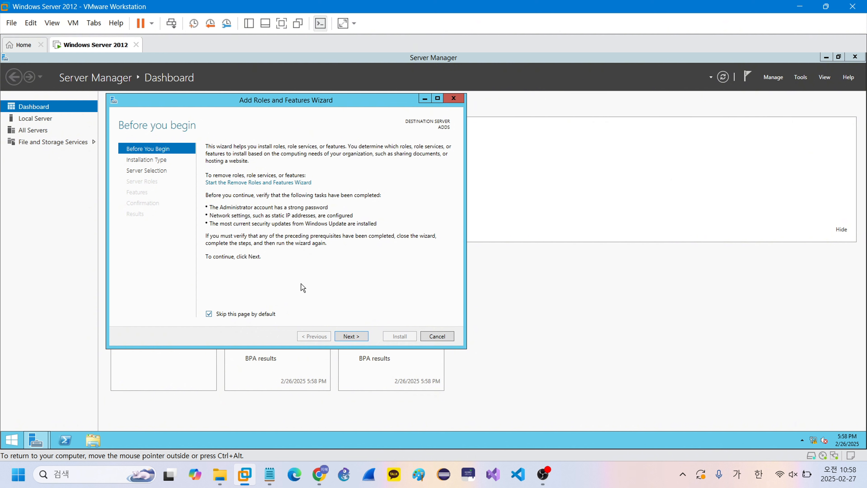
click(357, 338)
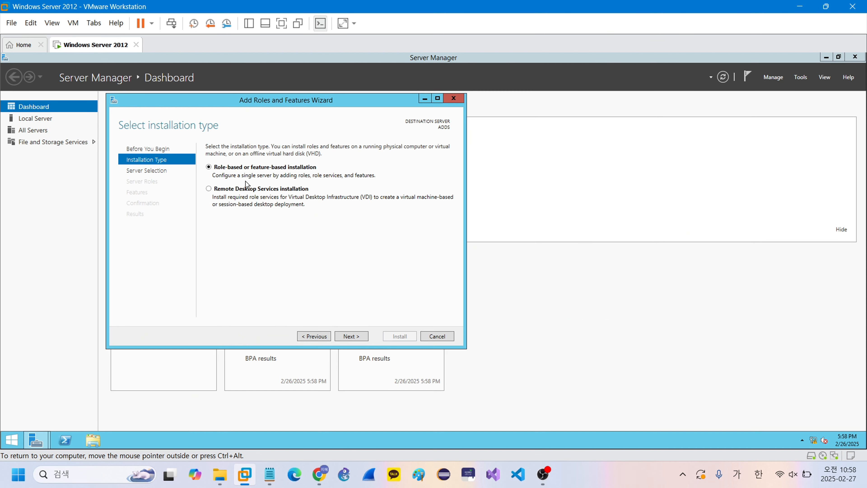
- Keep role-based installation and destination server ADDS (192.168.232.100), advancing to server roles
click(350, 338)
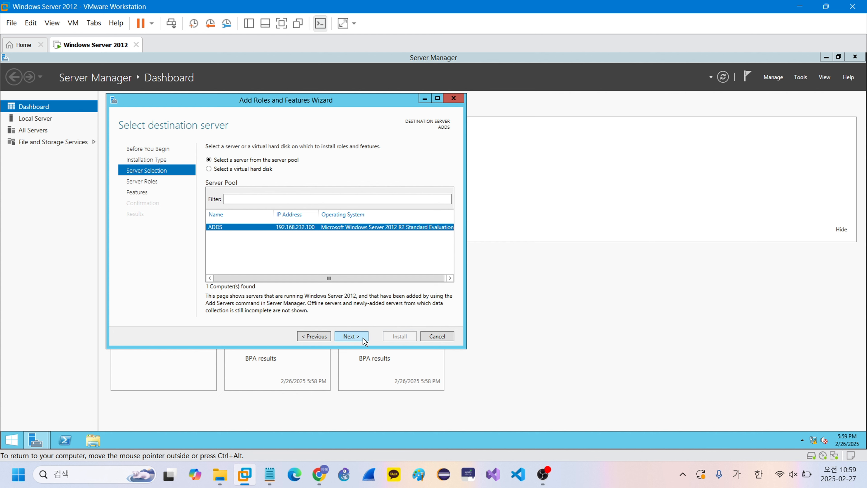
click(351, 336)
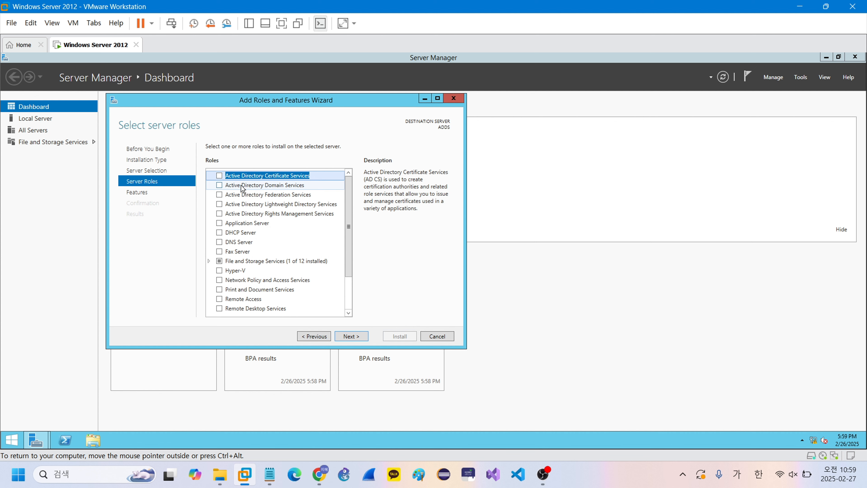
- Tick Active Directory Domain Services and accept its required management features
click(219, 186)
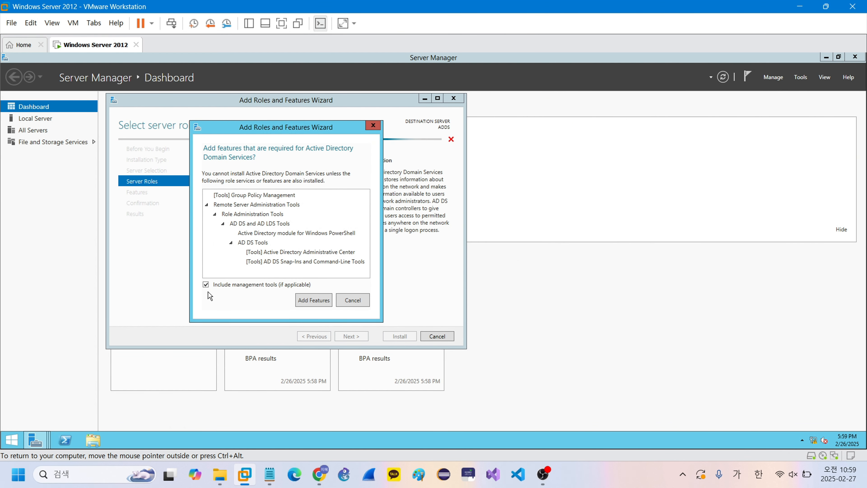
click(306, 301)
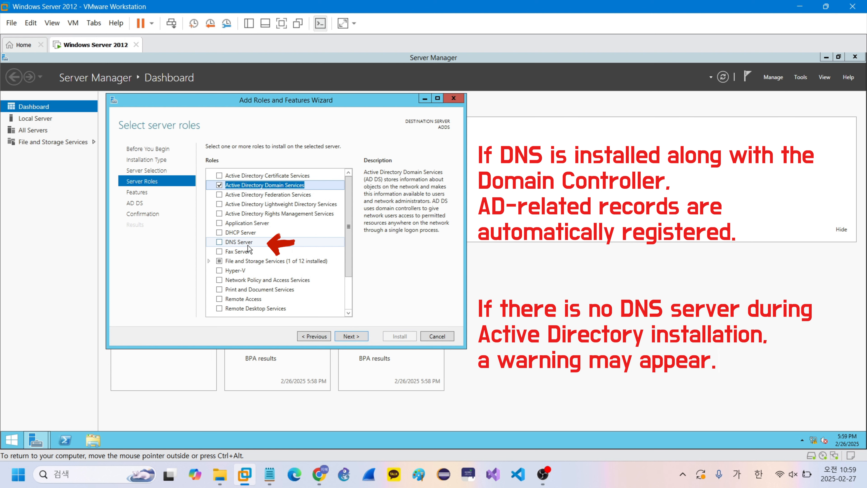
- Tick DNS Server, accept its required management features, and continue to Select features
click(220, 242)
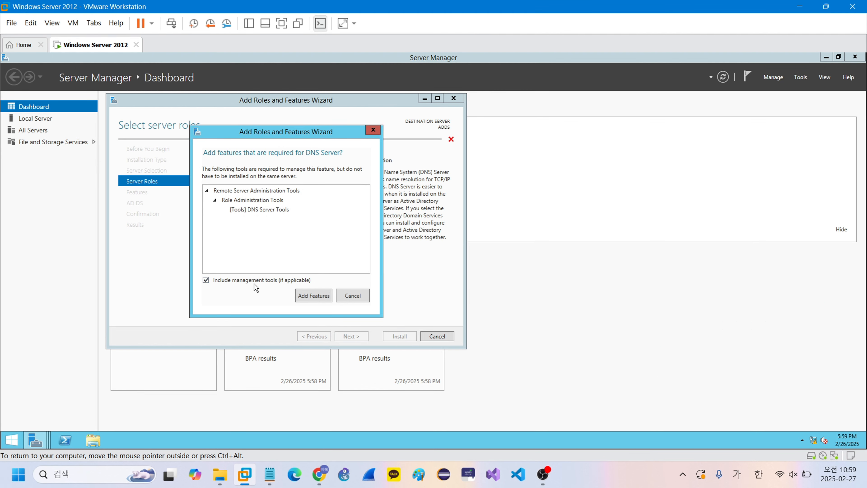
click(314, 296)
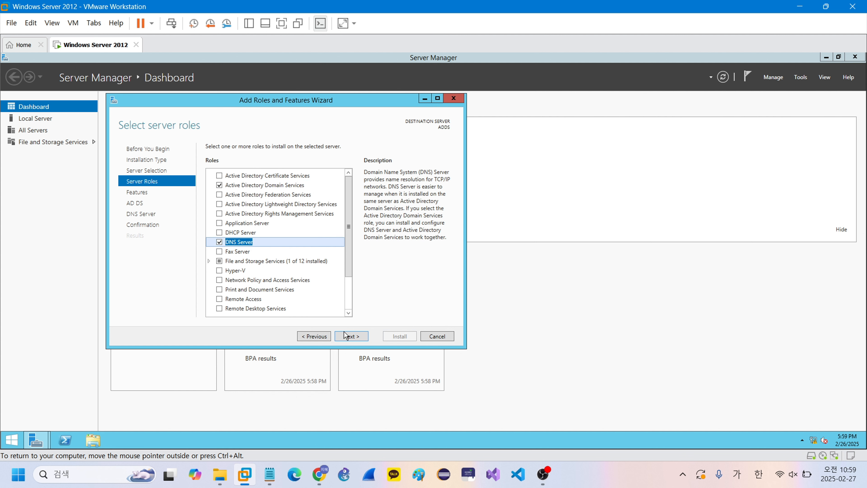
click(347, 338)
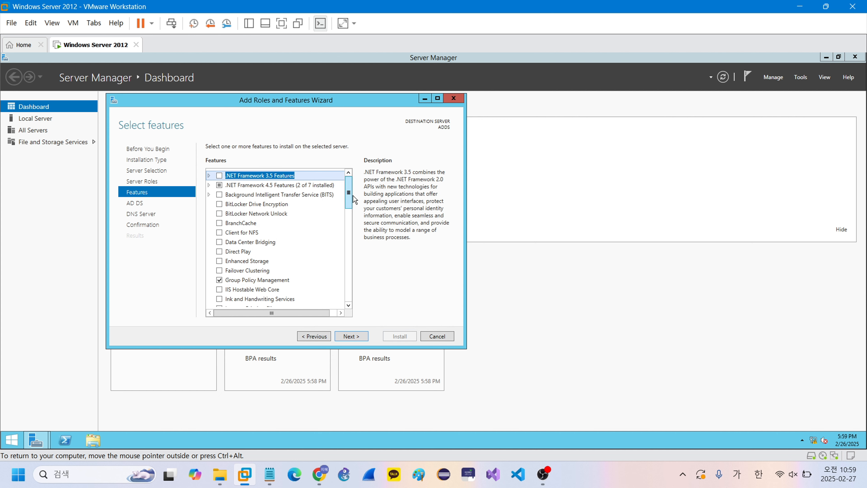
- Scroll the Features list and continue without adding any features
mouse_move(349, 194)
mouse_down()
mouse_move(350, 292)
mouse_move(350, 183)
mouse_up()
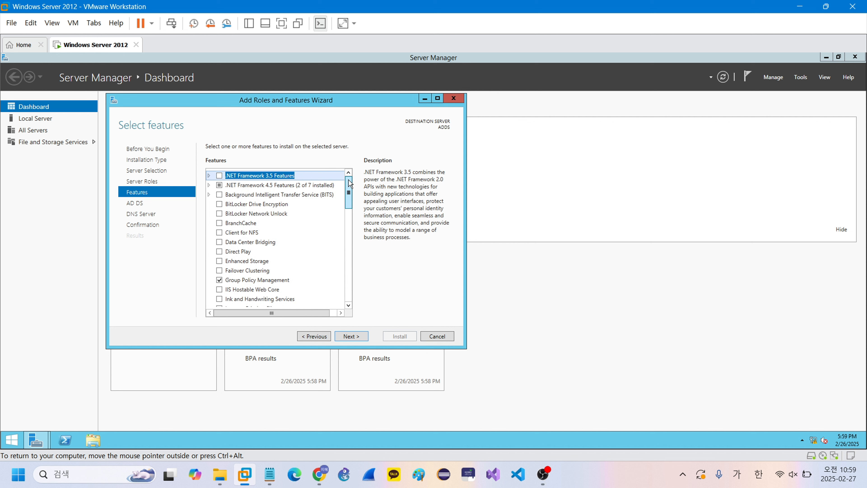
click(351, 336)
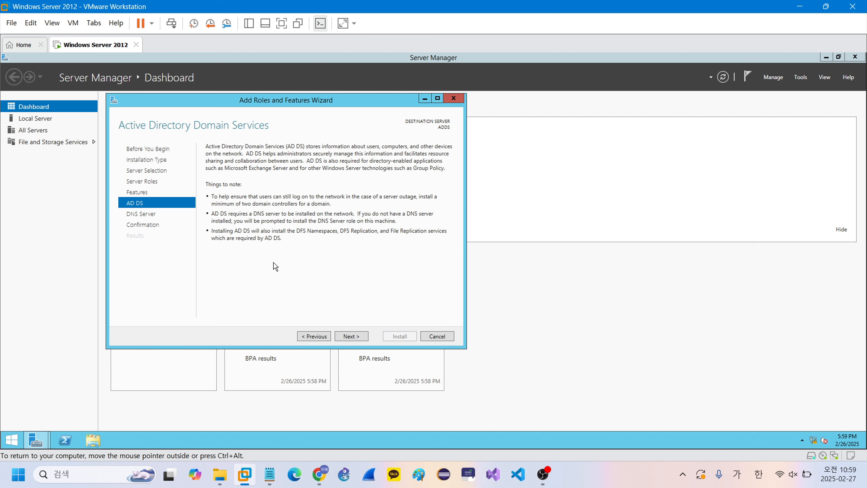
- Move past the AD DS and DNS Server information pages to the confirmation page
click(351, 336)
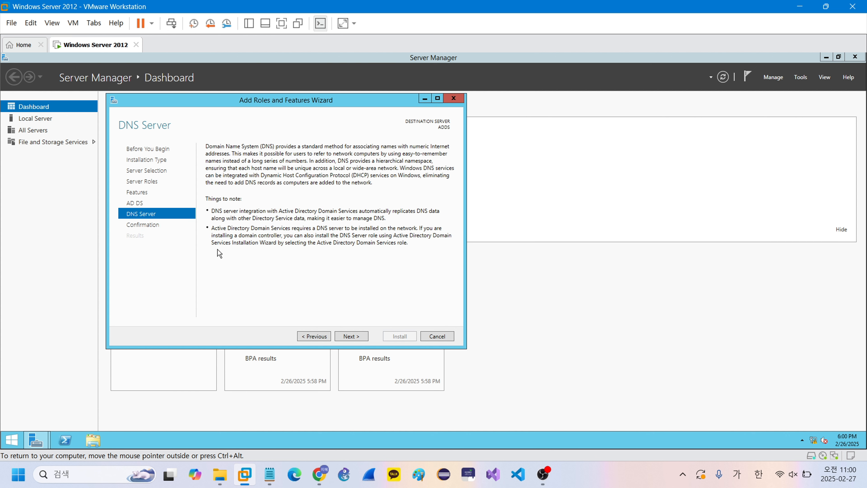
click(352, 337)
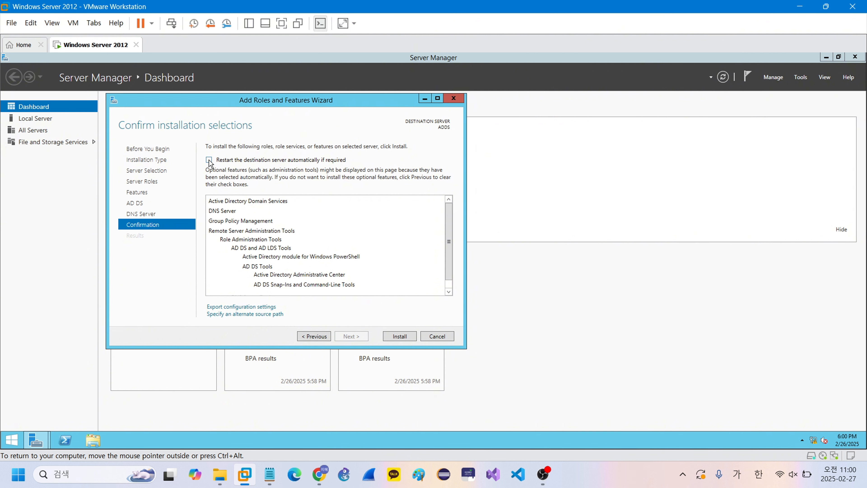
- Enable 'Restart the destination server automatically if required' and confirm with Yes
click(209, 160)
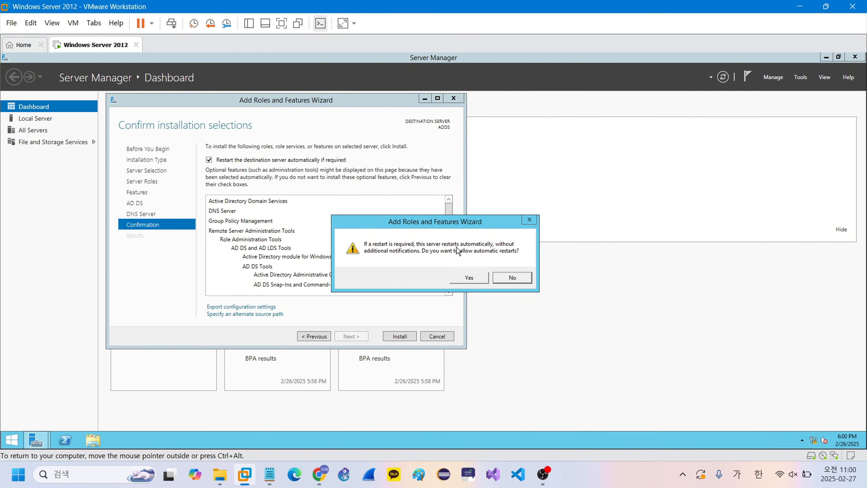
click(467, 278)
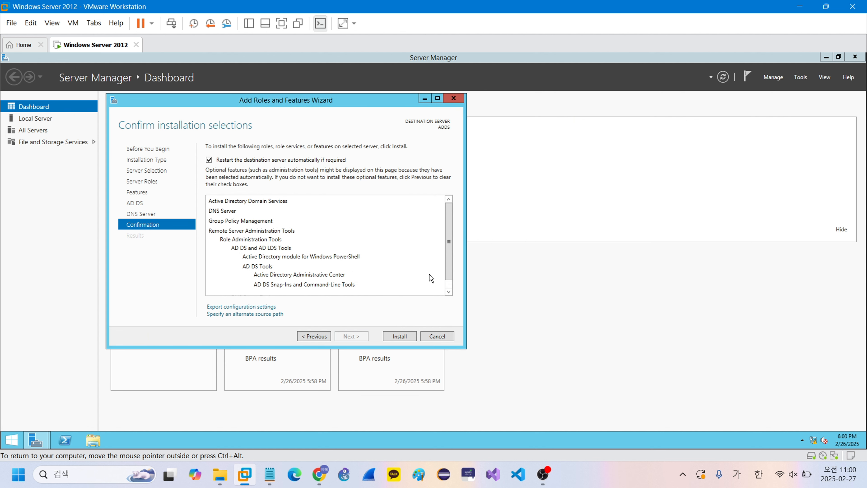
- Install AD DS, DNS Server and their management tools on the server
click(397, 338)
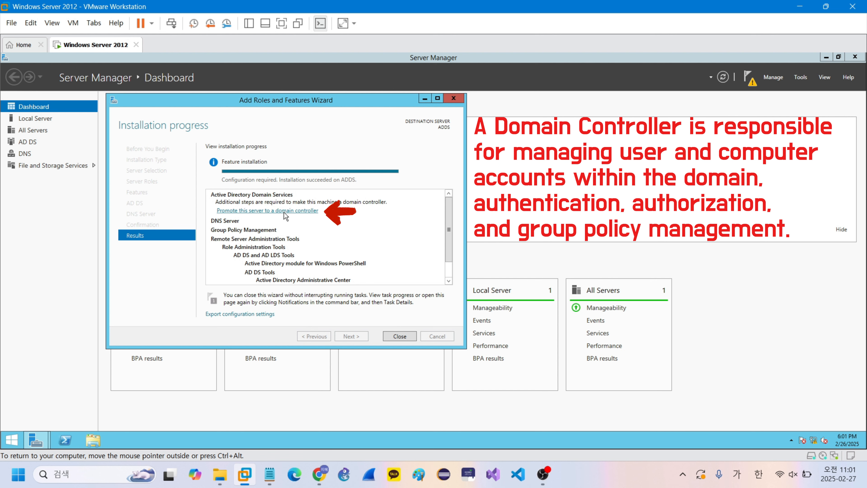
- Start promotion to a domain controller and choose Add a new forest with root domain jihye.com
click(284, 210)
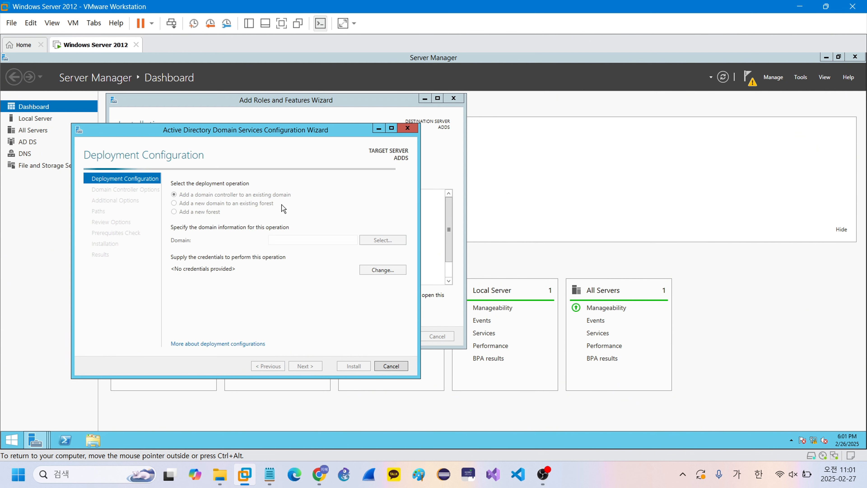
drag(236, 132, 572, 122)
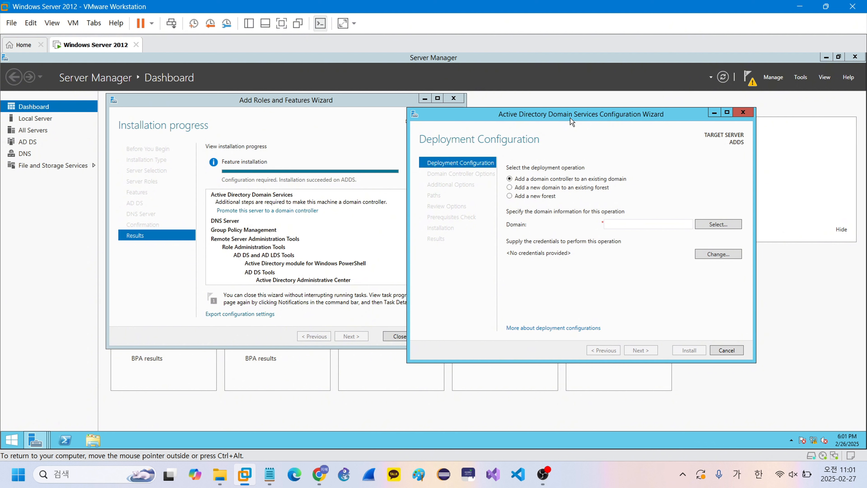
click(525, 197)
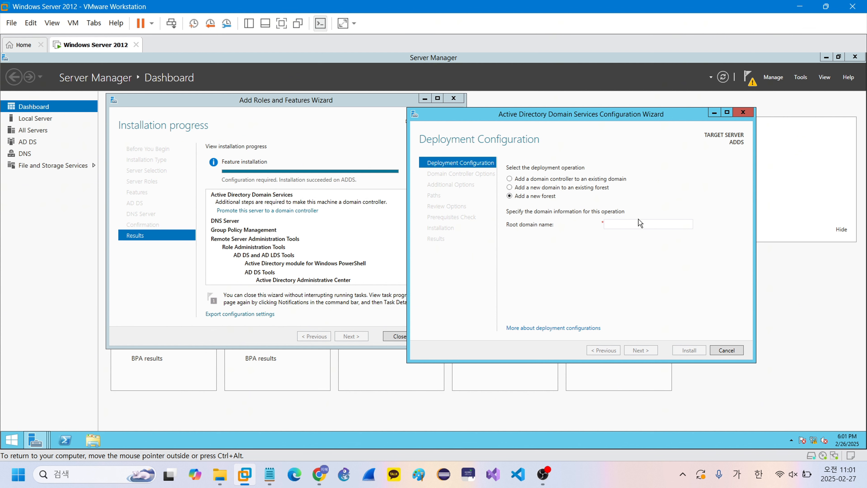
text(jihye.com)
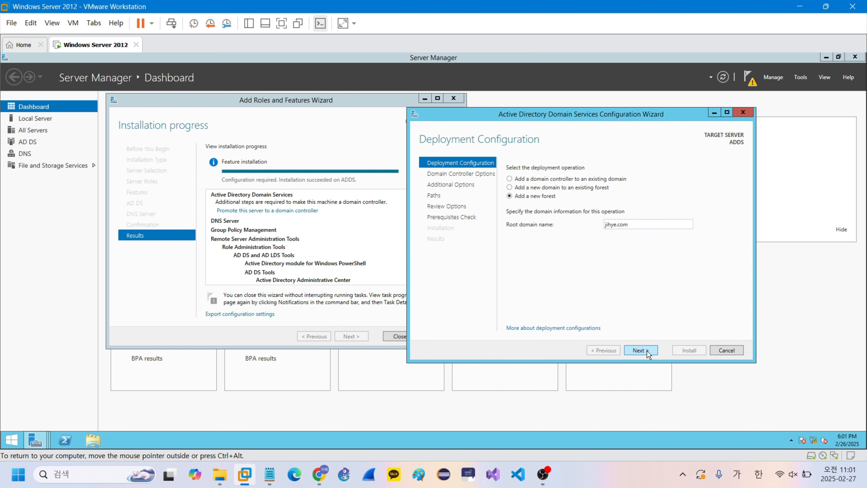
- Advance to Domain Controller Options, keeping Windows Server 2012 R2 forest and domain functional levels
click(639, 350)
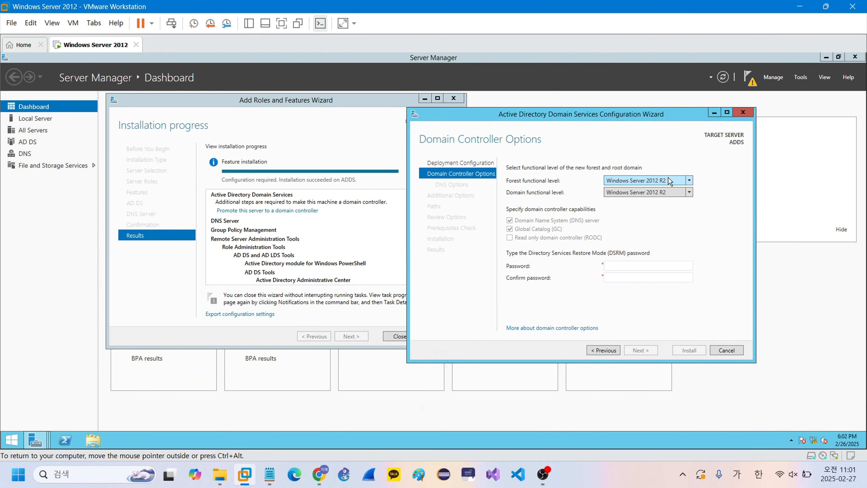
- Enter the DSRM password in both the Password and Confirm password fields
click(650, 266)
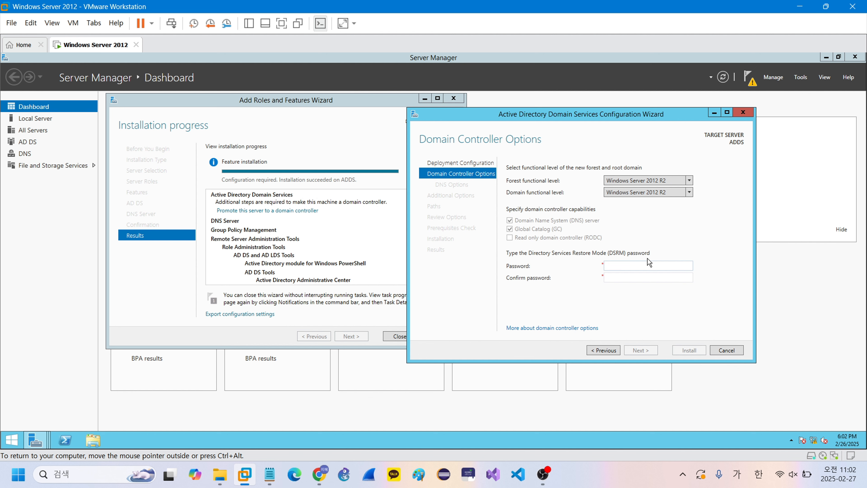
text(•••••)
key(Tab)
text(••••••••)
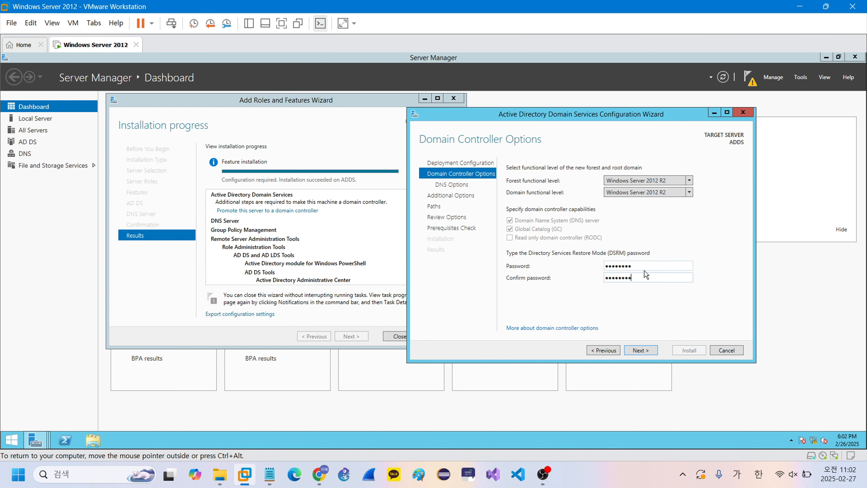
- Accept the domain controller options and advance to the DNS Options page
click(637, 350)
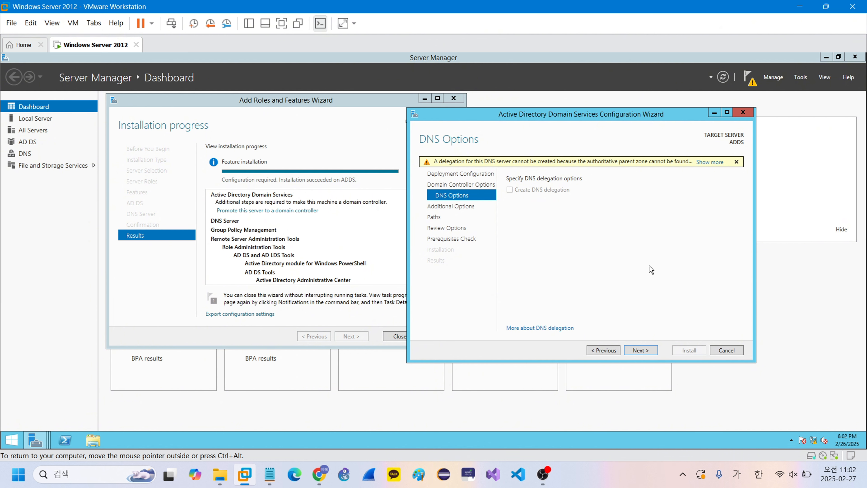
- Continue without a DNS delegation to Additional Options, where the NetBIOS name shows JIHYE
click(636, 352)
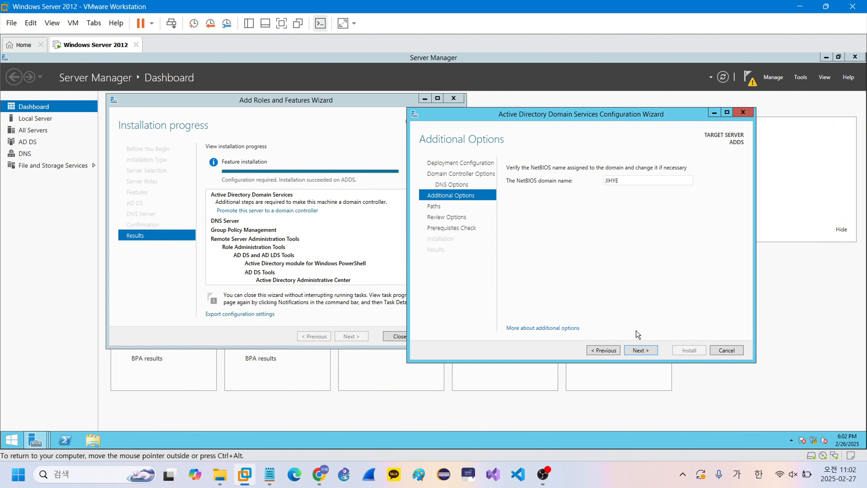
- Accept the NetBIOS domain name JIHYE and advance past Additional Options to Paths
click(639, 351)
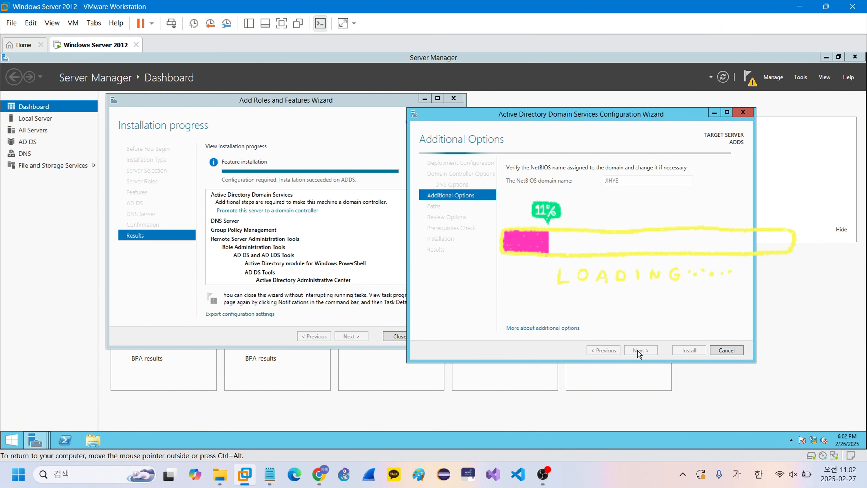